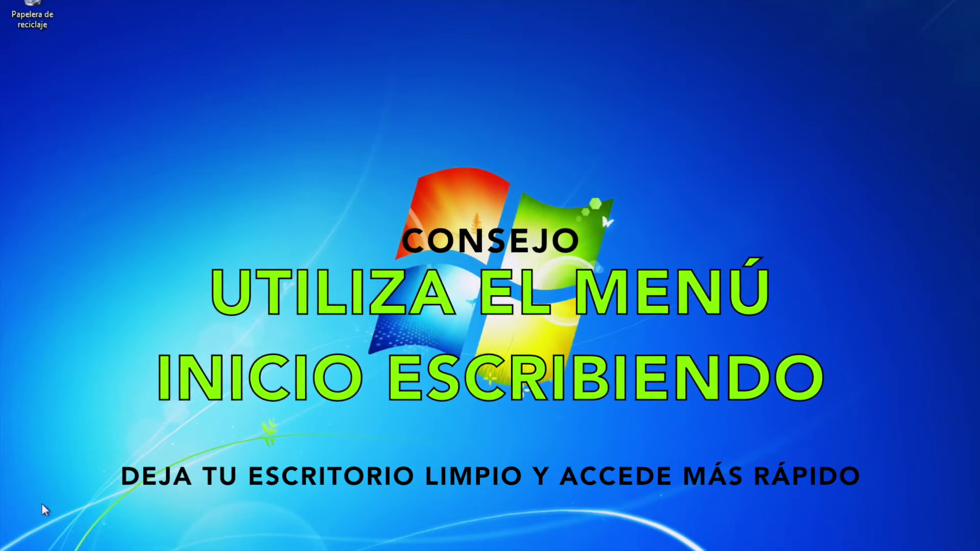
Search the computer's programs and files for "blo", and clear the search term
{"action": "key", "text": "super"}
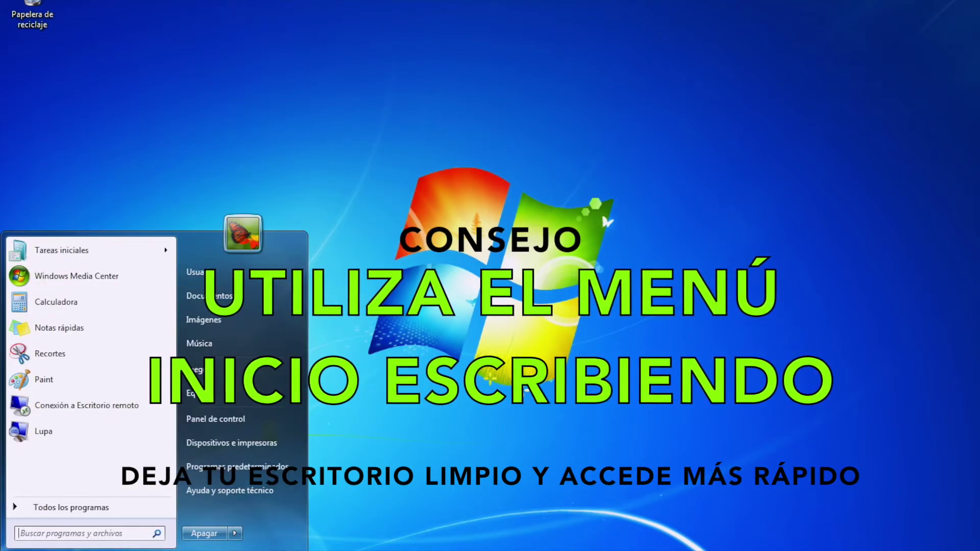
{"action": "type", "text": "blo"}
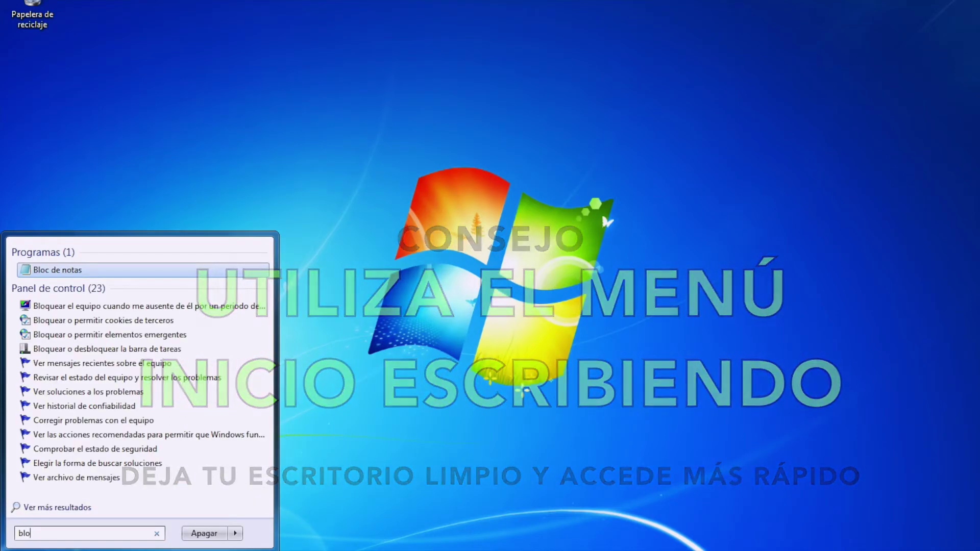
{"action": "key", "text": "BackSpace"}
{"action": "key", "text": "BackSpace"}
{"action": "key", "text": "BackSpace"}
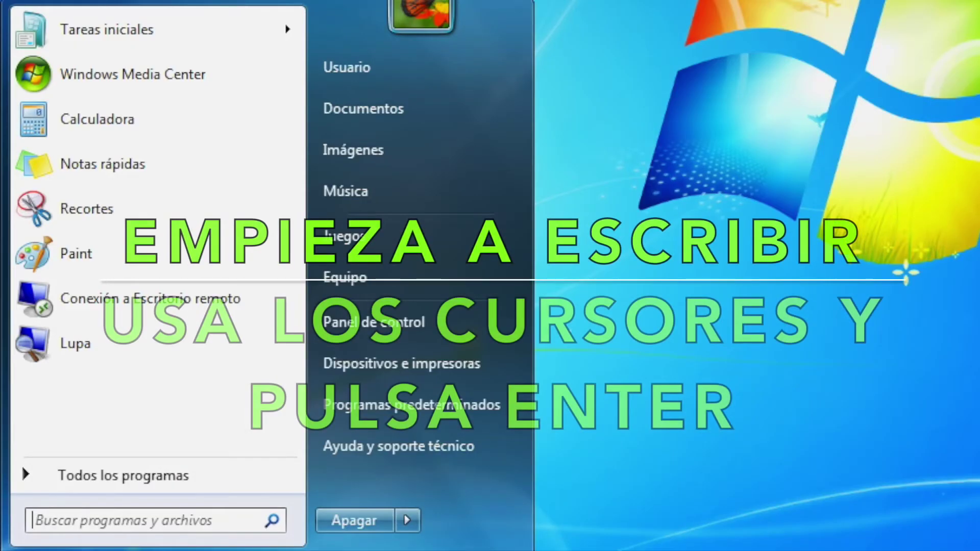
Search the computer's programs and files for "sol" and "cal", clearing each term, and return to the desktop
{"action": "type", "text": "sol"}
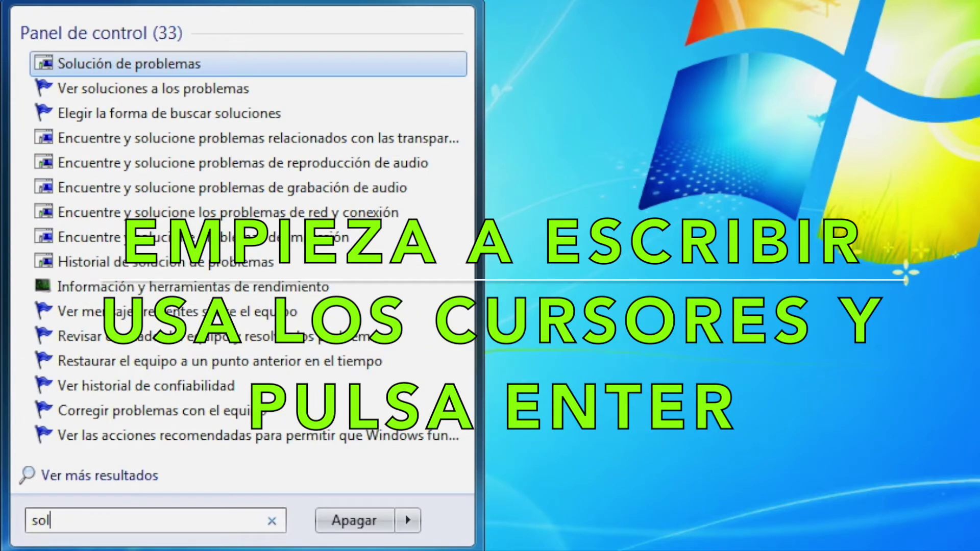
{"action": "key", "text": "BackSpace"}
{"action": "key", "text": "BackSpace"}
{"action": "key", "text": "BackSpace"}
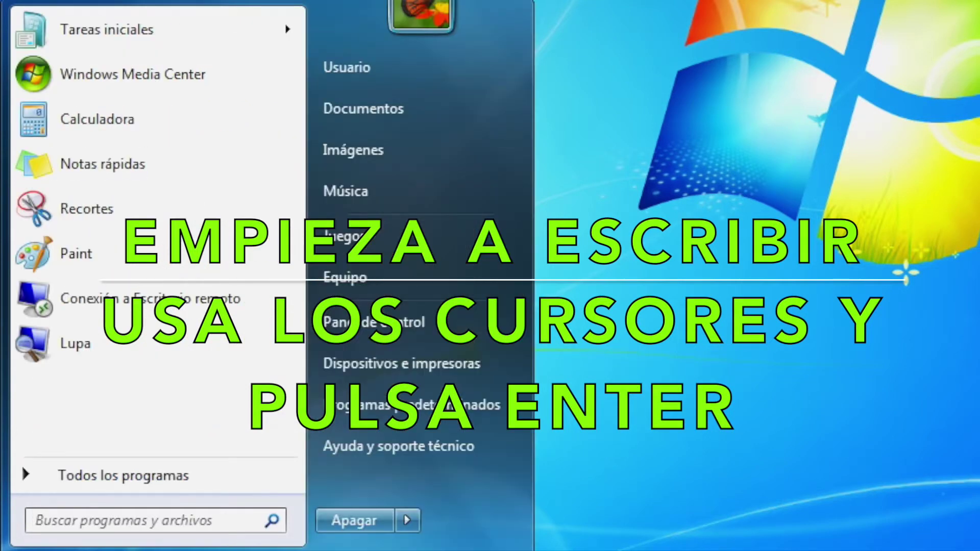
{"action": "type", "text": "cal"}
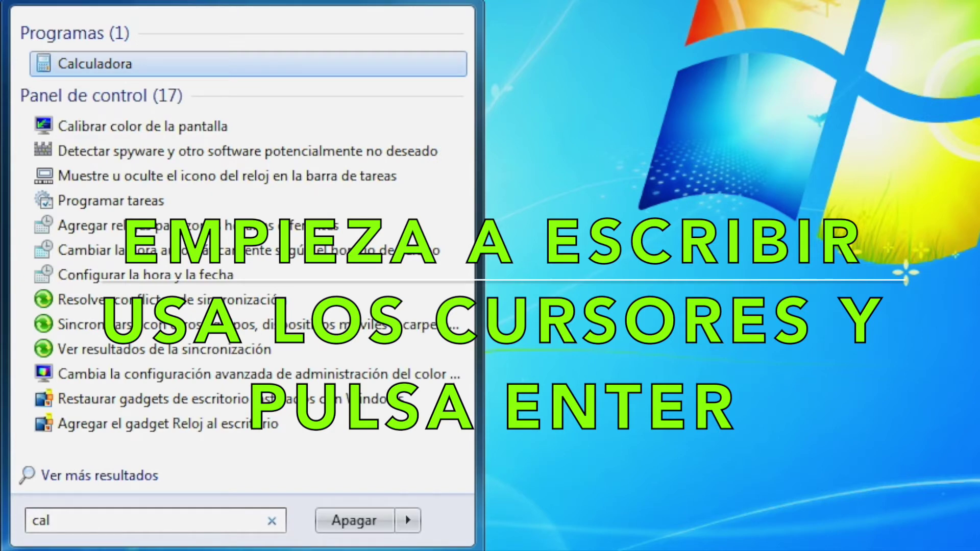
{"action": "key", "text": "BackSpace"}
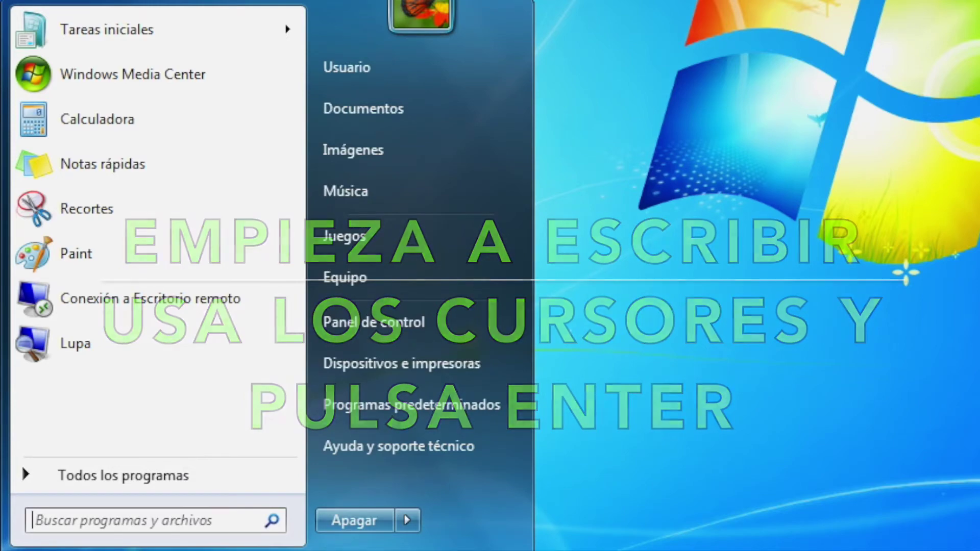
{"action": "left_click", "coordinate": [692, 278]}
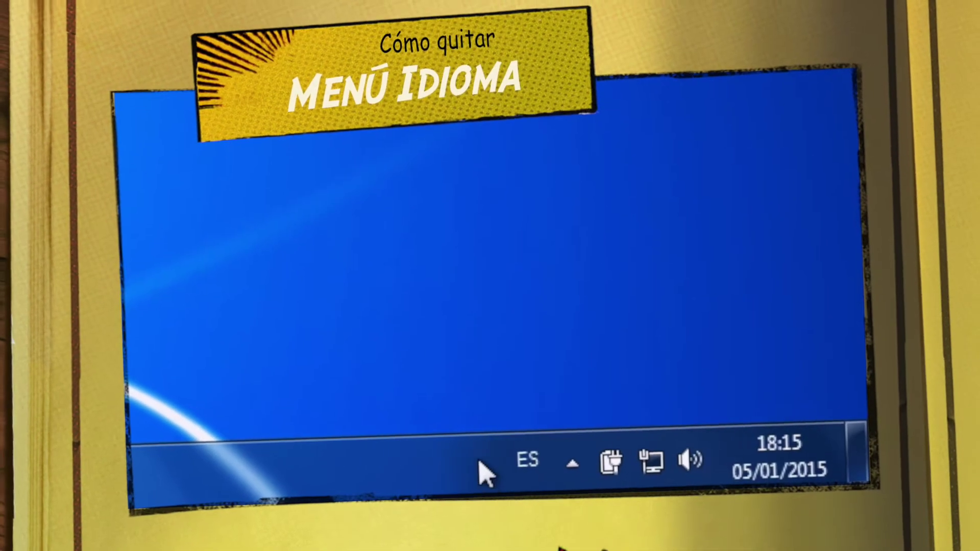
Set the language bar to Oculta in its configuration and apply the change
{"action": "right_click", "coordinate": [540, 467]}
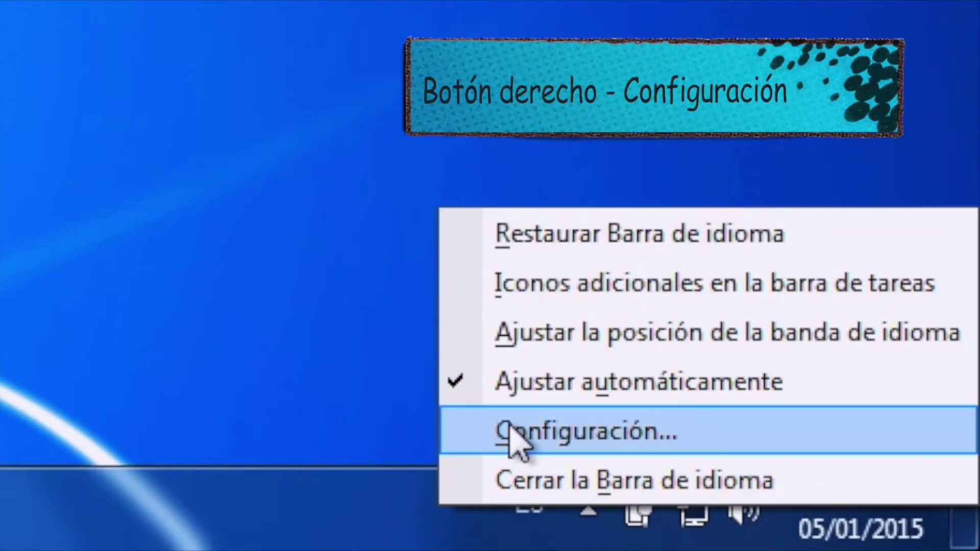
{"action": "left_click", "coordinate": [518, 432]}
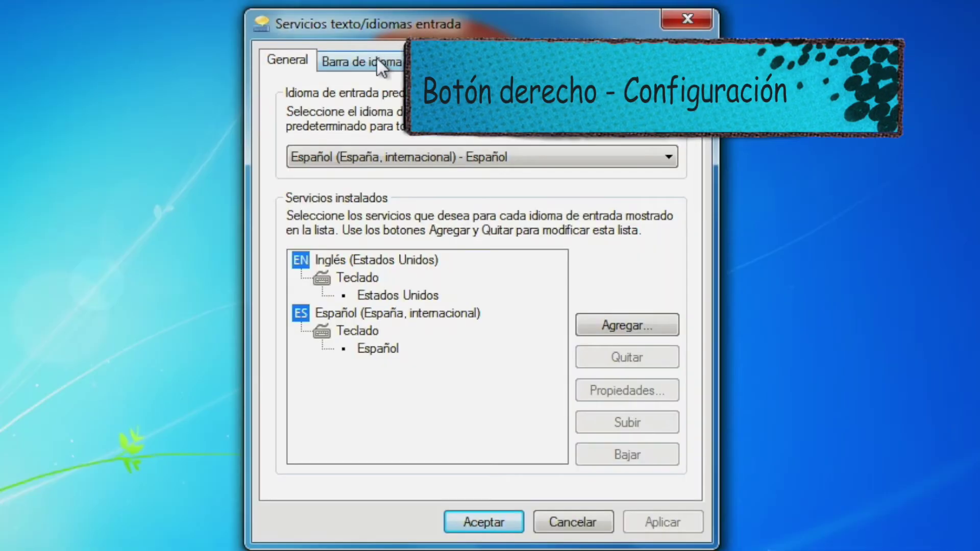
{"action": "left_click", "coordinate": [378, 60]}
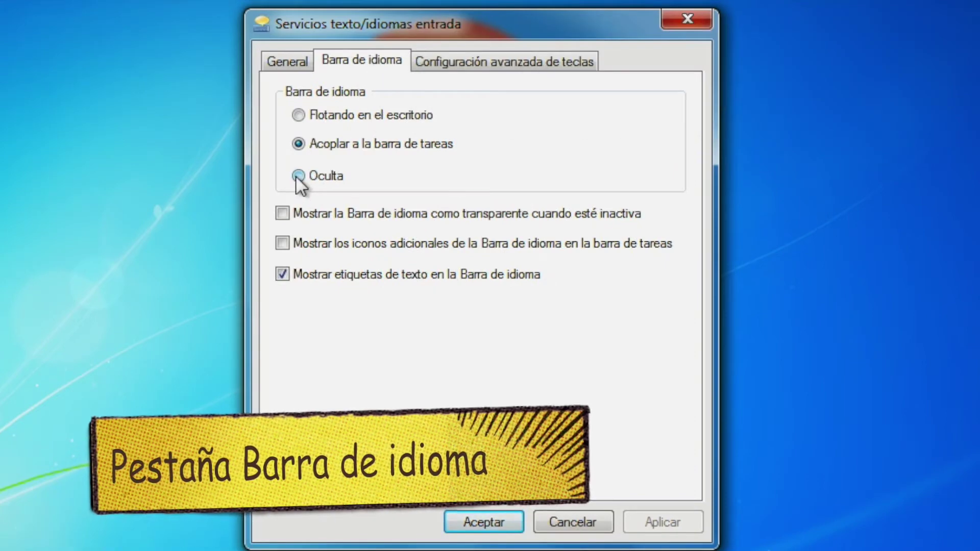
{"action": "left_click", "coordinate": [297, 177]}
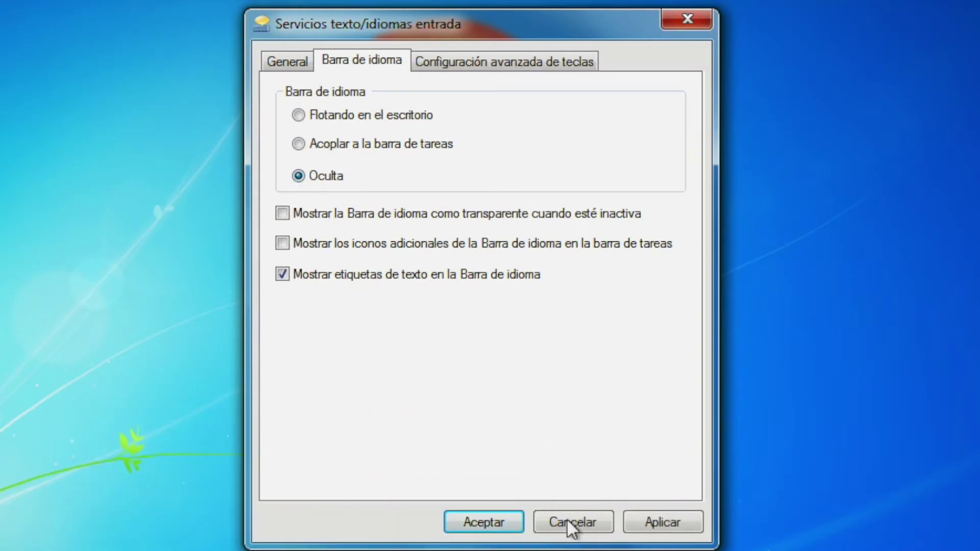
{"action": "left_click", "coordinate": [674, 522]}
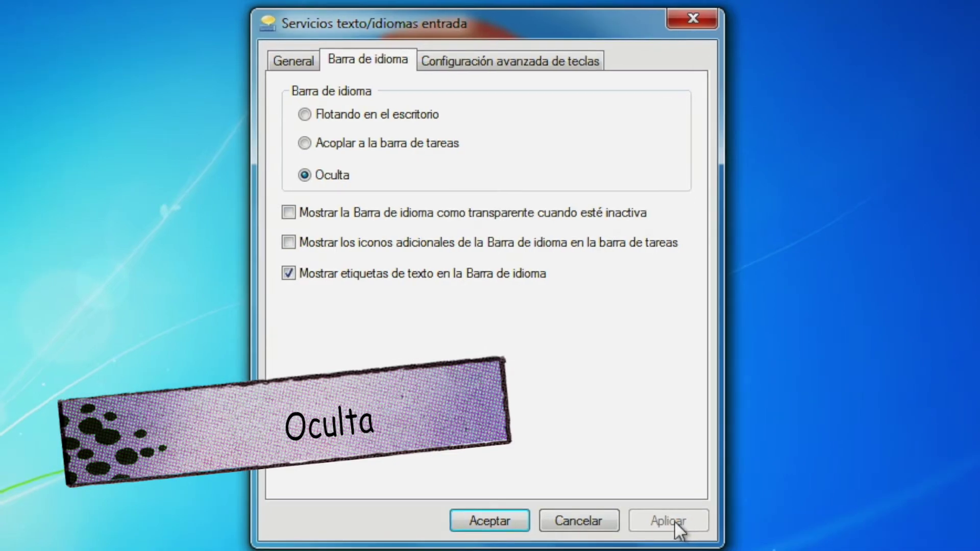
{"action": "left_click", "coordinate": [508, 517]}
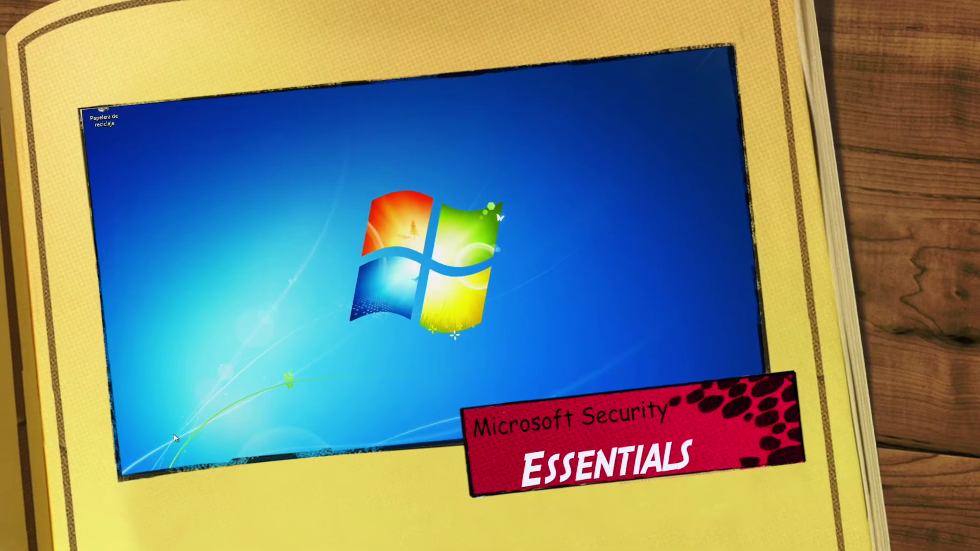
Find Microsoft Security Essentials by searching for "ess", open it and update its virus and spyware definitions
{"action": "key", "text": "super"}
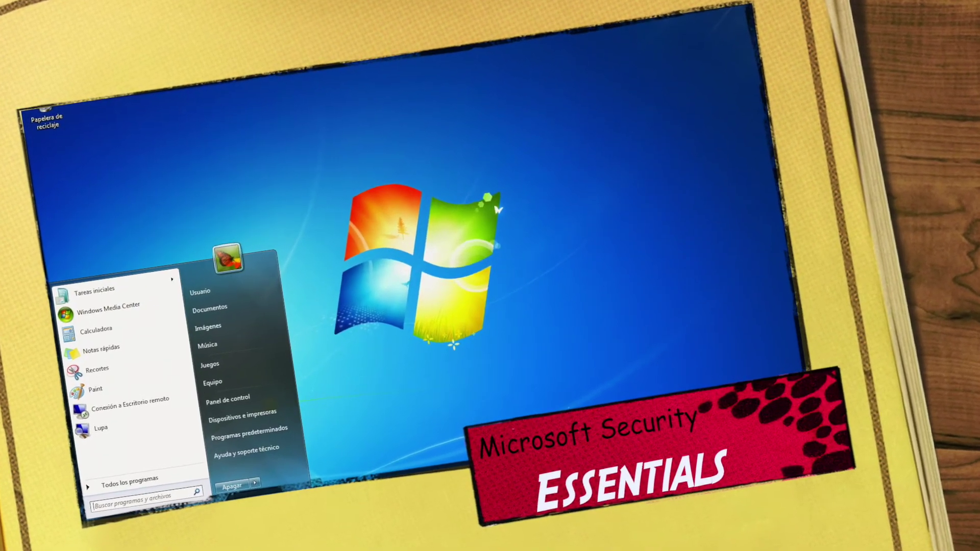
{"action": "type", "text": "ess"}
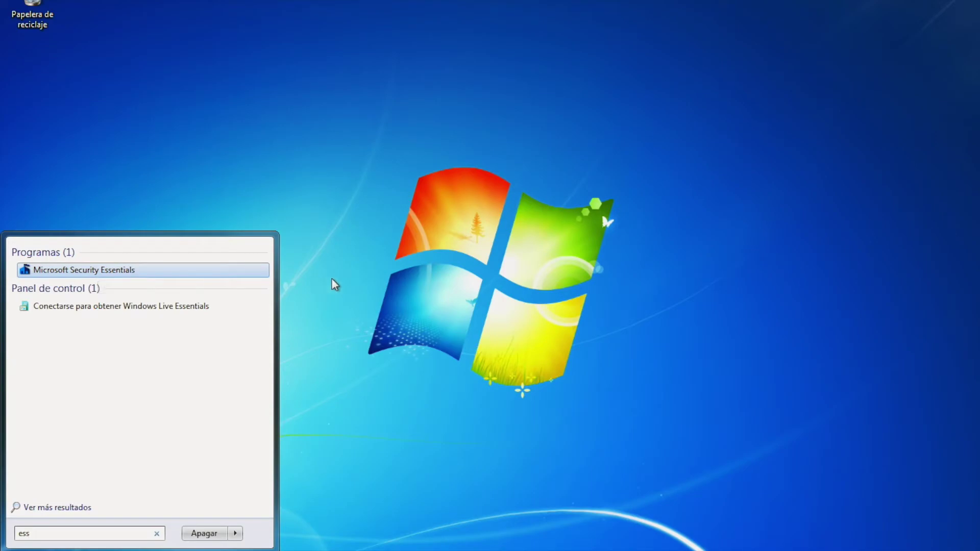
{"action": "key", "text": "Return"}
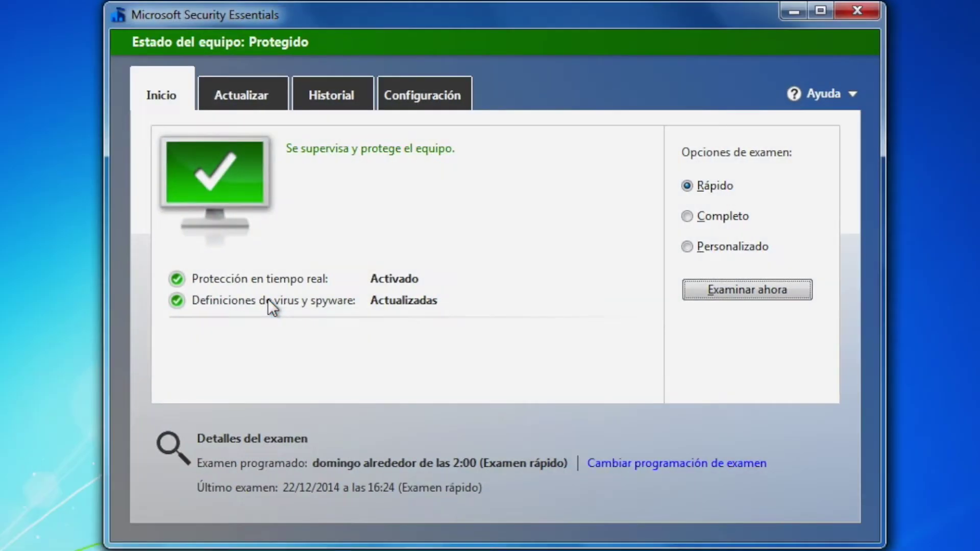
{"action": "left_click", "coordinate": [232, 96]}
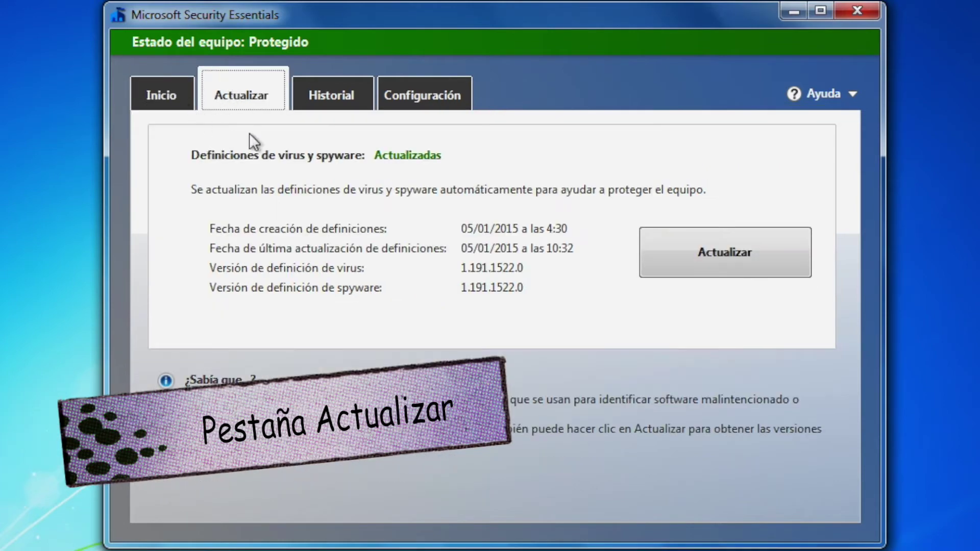
{"action": "left_click", "coordinate": [696, 259]}
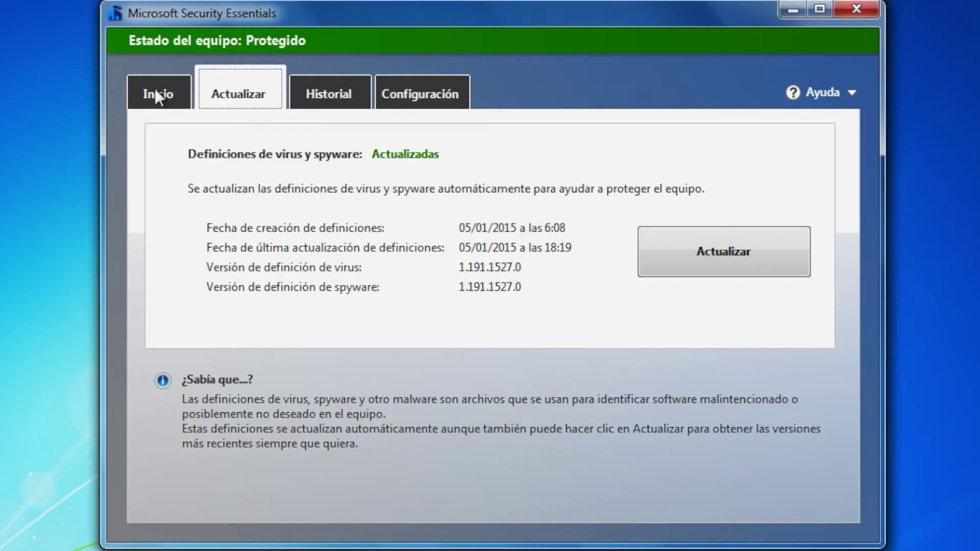
Run a scan of the computer with the Rápido scan option
{"action": "left_click", "coordinate": [154, 88]}
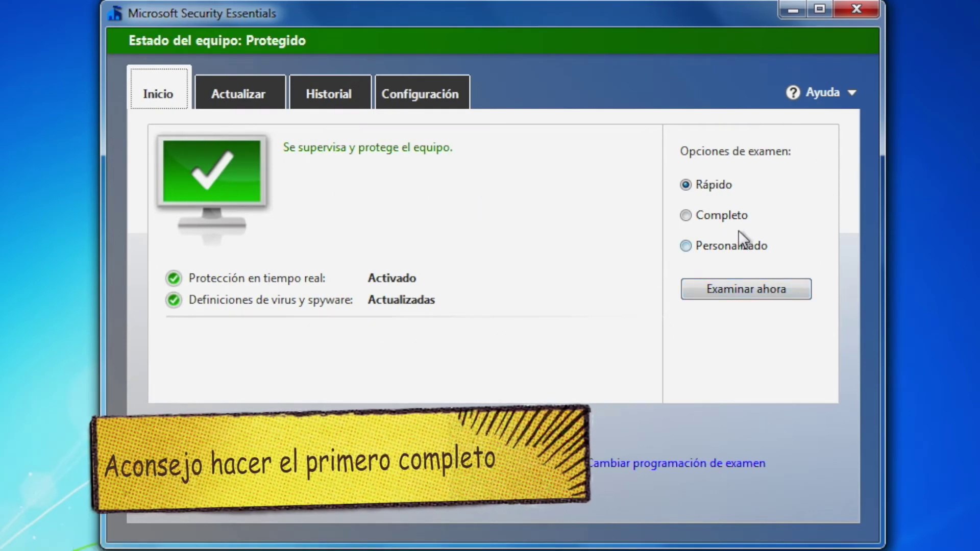
{"action": "left_click", "coordinate": [721, 215]}
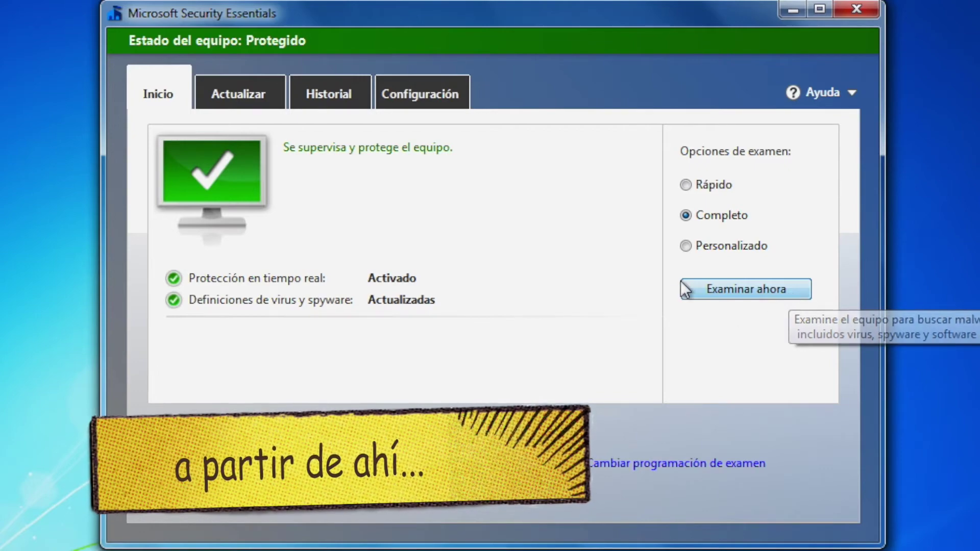
{"action": "left_click", "coordinate": [686, 184]}
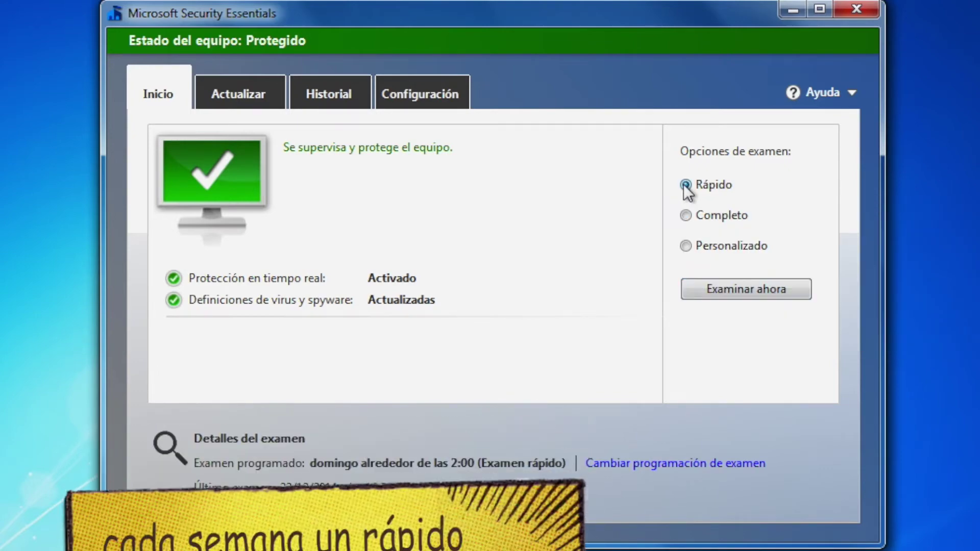
{"action": "left_click", "coordinate": [738, 287]}
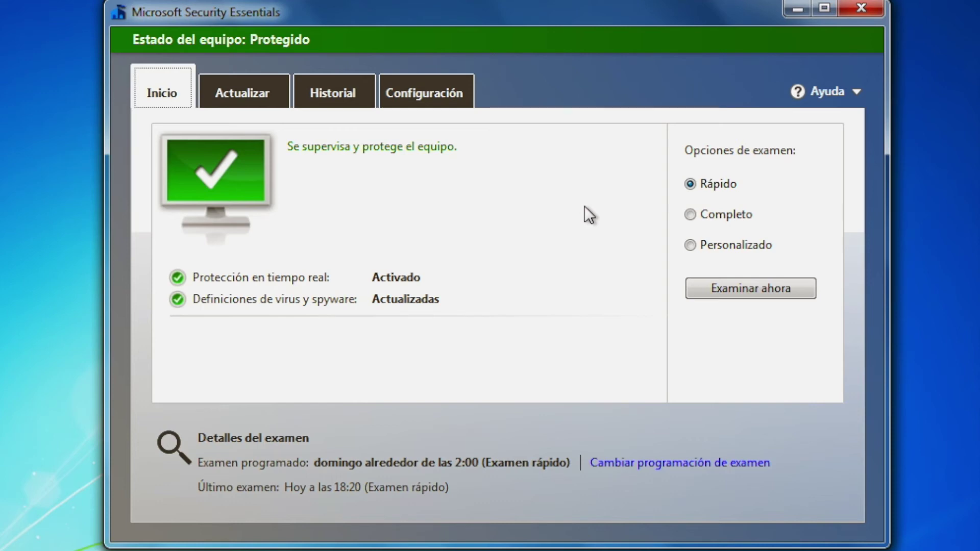
Examine the detection history for quarantined, allowed and all detected items
{"action": "left_click", "coordinate": [344, 97]}
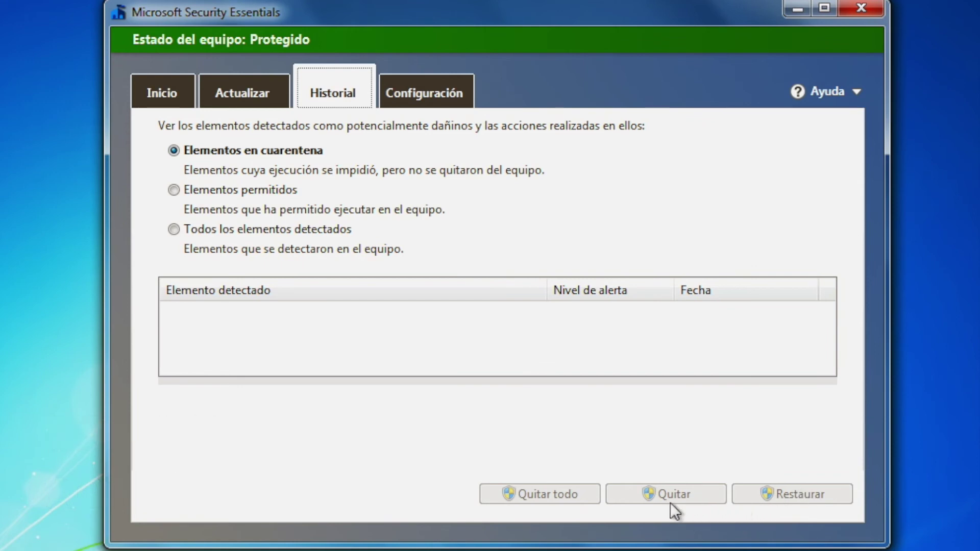
{"action": "left_click", "coordinate": [250, 191]}
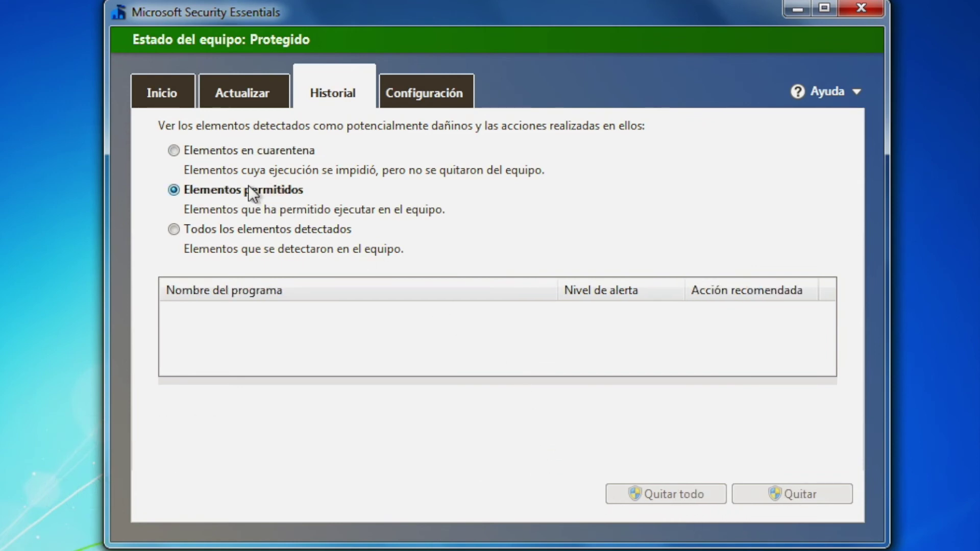
{"action": "left_click", "coordinate": [234, 229]}
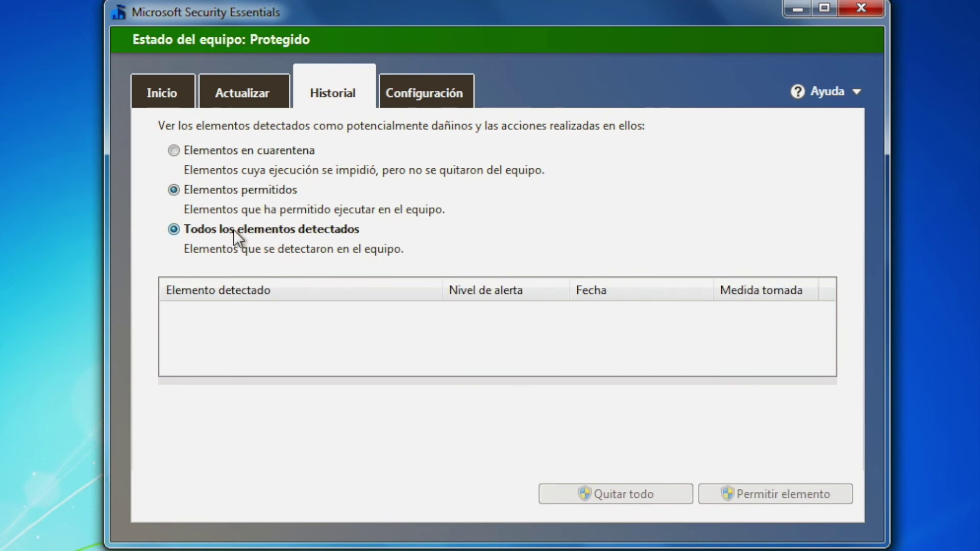
{"action": "left_click", "coordinate": [232, 148]}
Review the antivirus configuration categories from Acciones predeterminadas to MAPS and Examen programado, and close Microsoft Security Essentials
{"action": "left_click", "coordinate": [416, 94]}
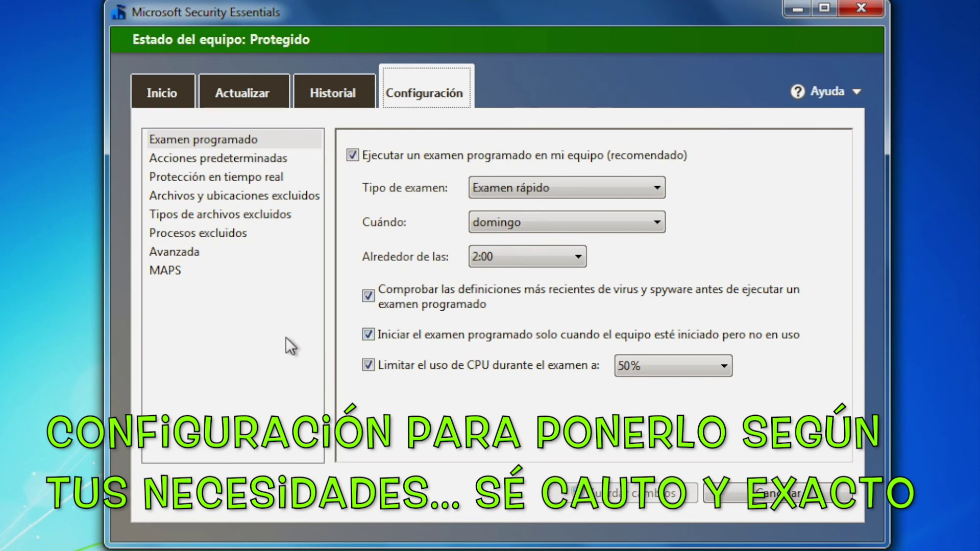
{"action": "left_click", "coordinate": [194, 158]}
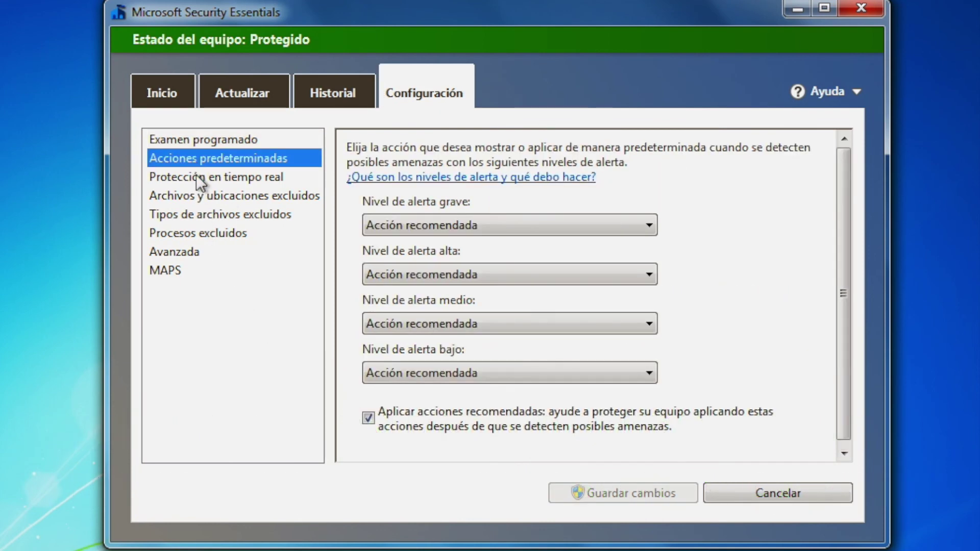
{"action": "left_click", "coordinate": [197, 176]}
{"action": "left_click", "coordinate": [199, 190]}
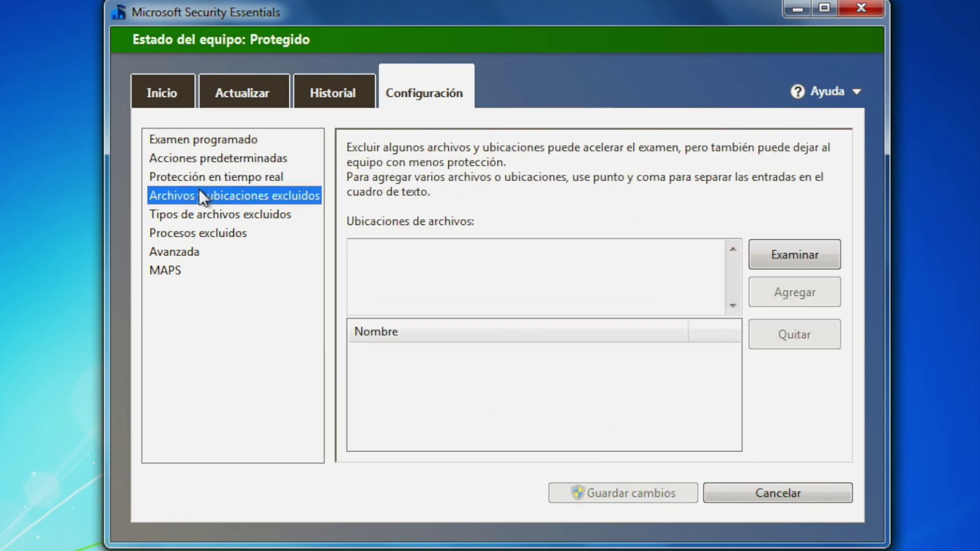
{"action": "left_click", "coordinate": [201, 216]}
{"action": "left_click", "coordinate": [196, 236]}
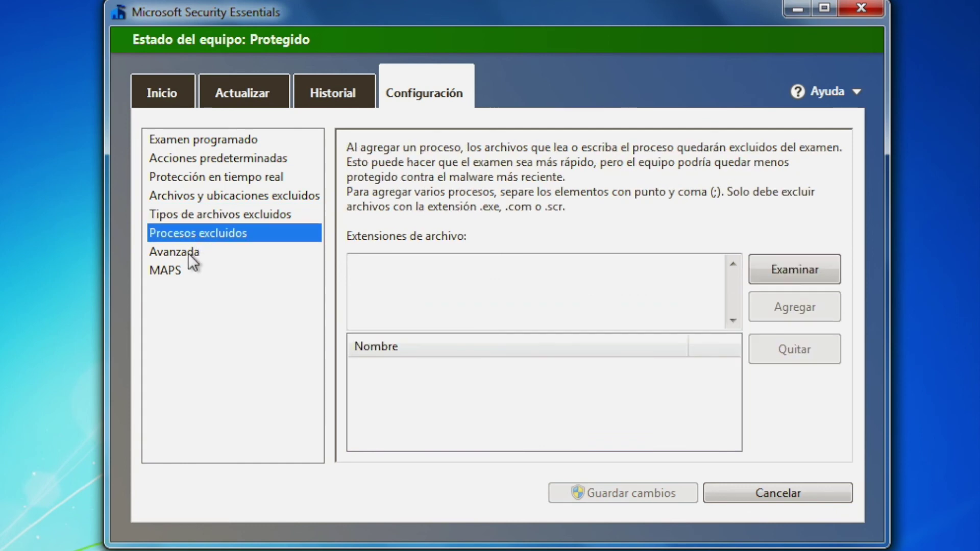
{"action": "left_click", "coordinate": [188, 253]}
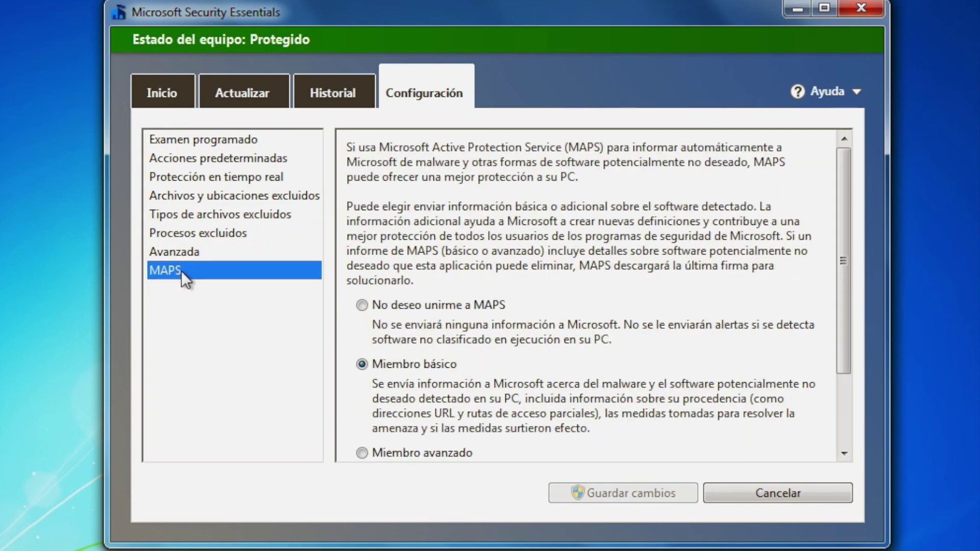
{"action": "left_click", "coordinate": [203, 140]}
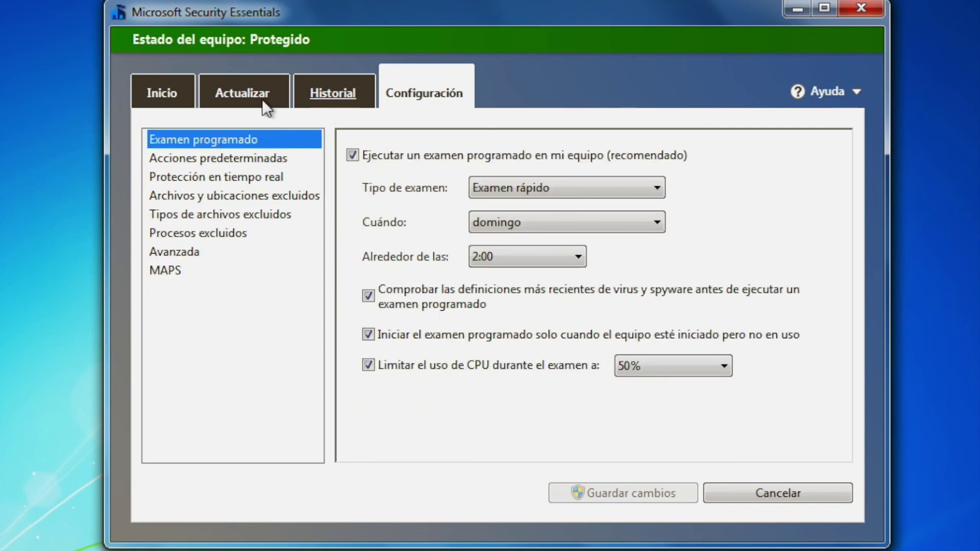
{"action": "left_click", "coordinate": [146, 86]}
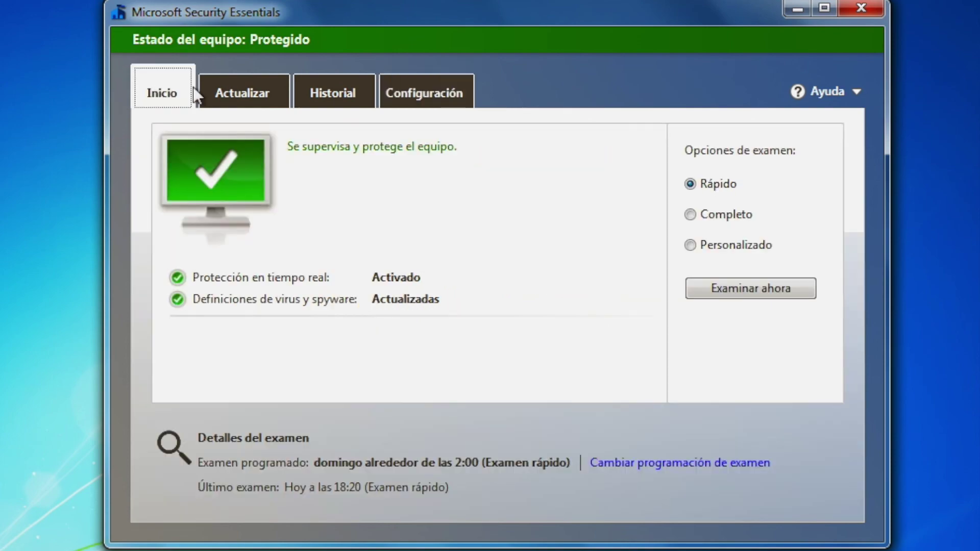
{"action": "left_click", "coordinate": [860, 9]}
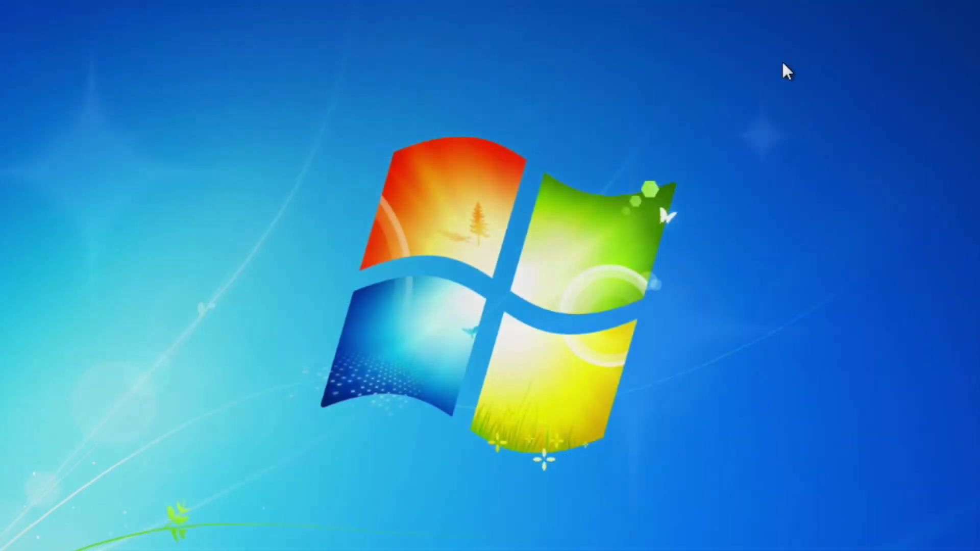